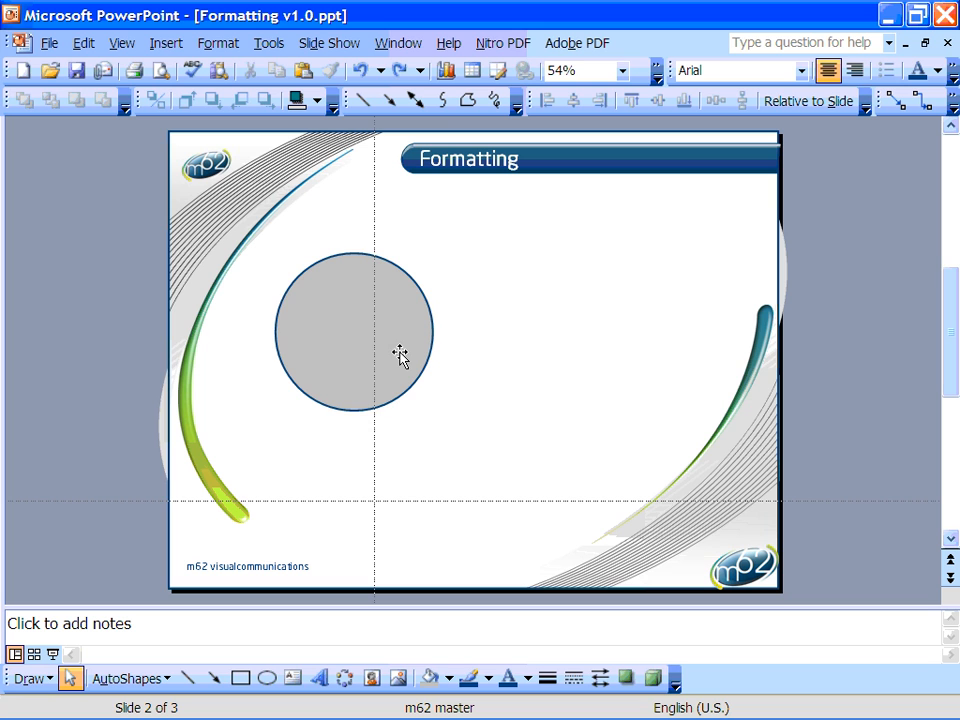
# Select the grey circle on the Formatting slide
pyautogui.click(400, 355)
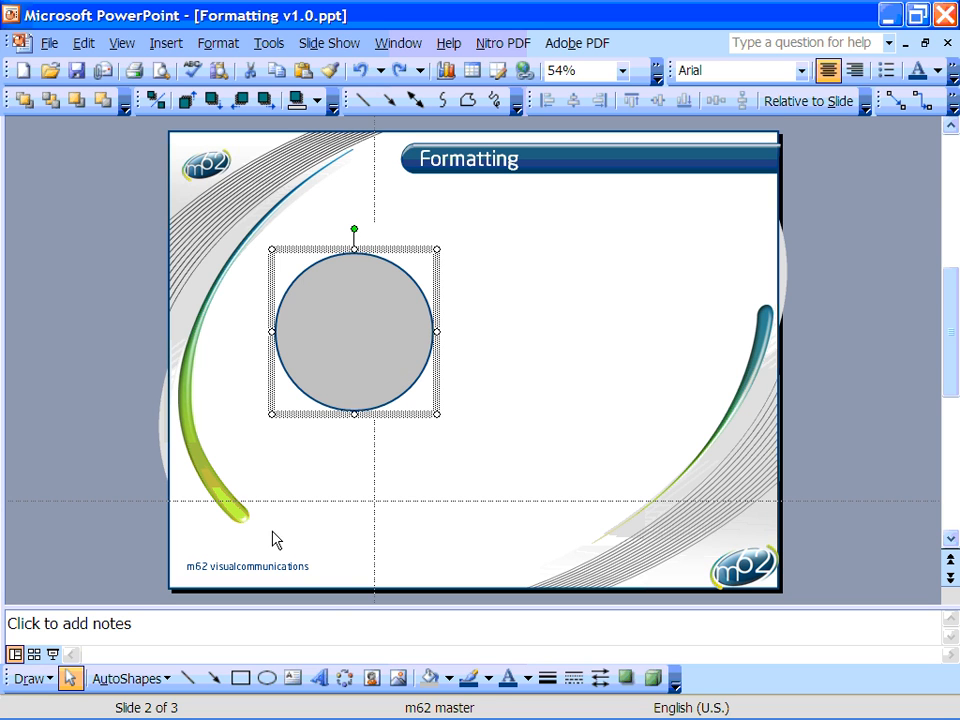
# Browse the Line Color, Line Style and Dash Style palettes on the Drawing toolbar
pyautogui.click(449, 680)
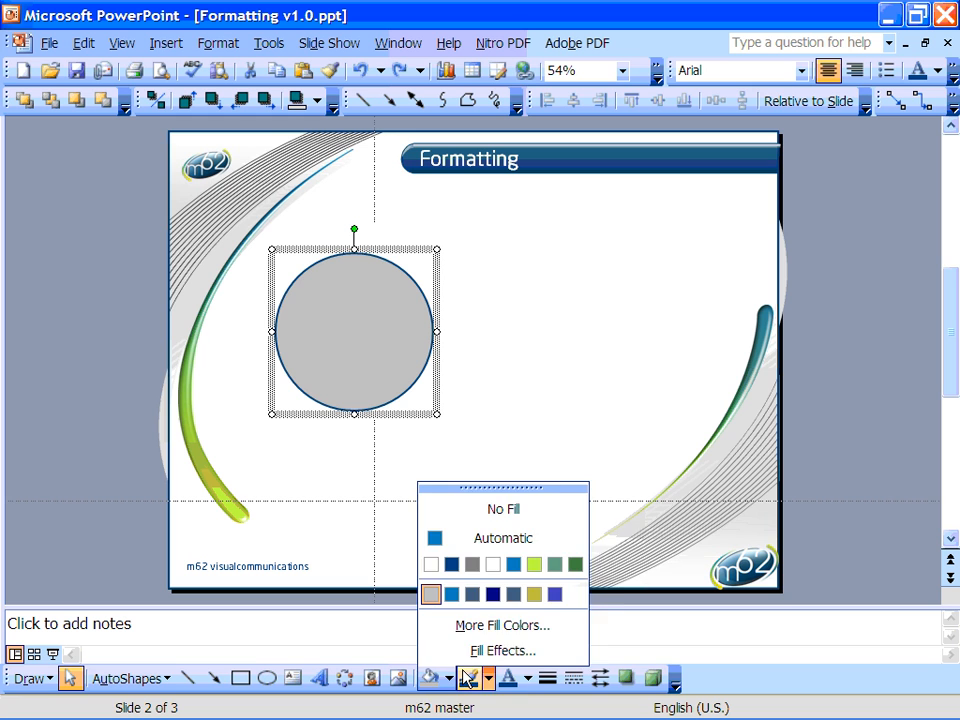
pyautogui.moveTo(489, 679)
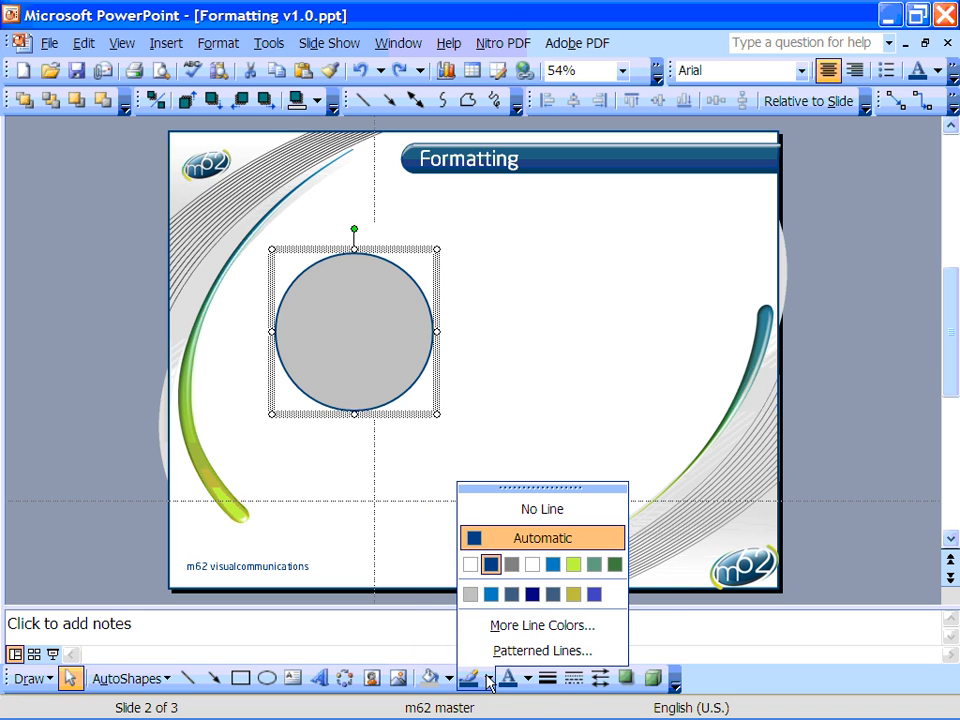
pyautogui.click(574, 679)
pyautogui.click(576, 679)
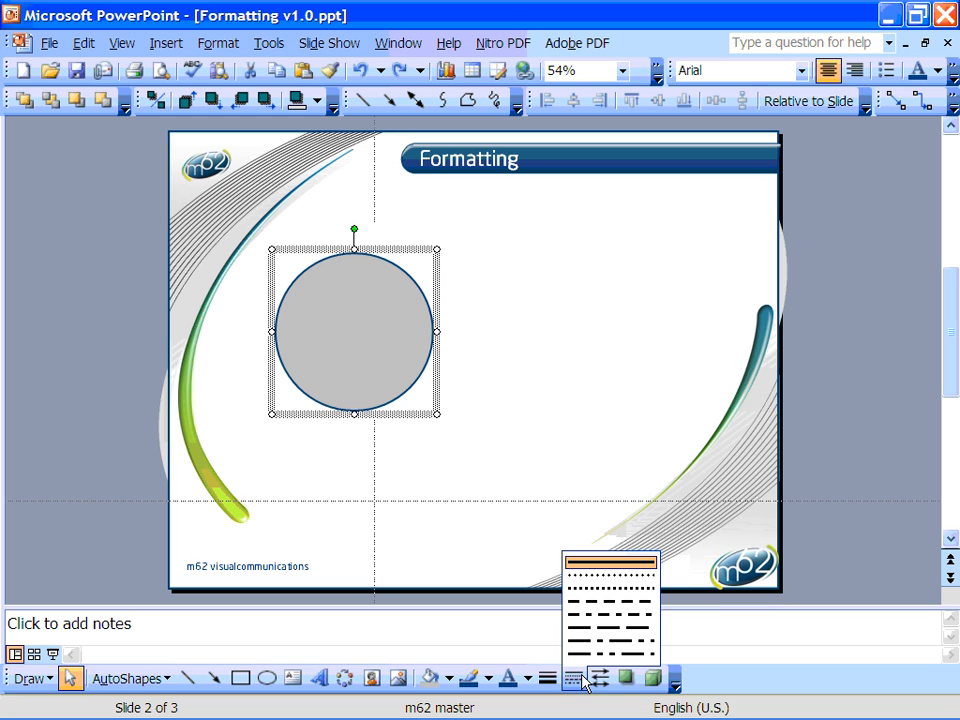
# Bring up Format AutoShape for the circle and reach the More Colors picker for its fill
pyautogui.doubleClick(350, 340)
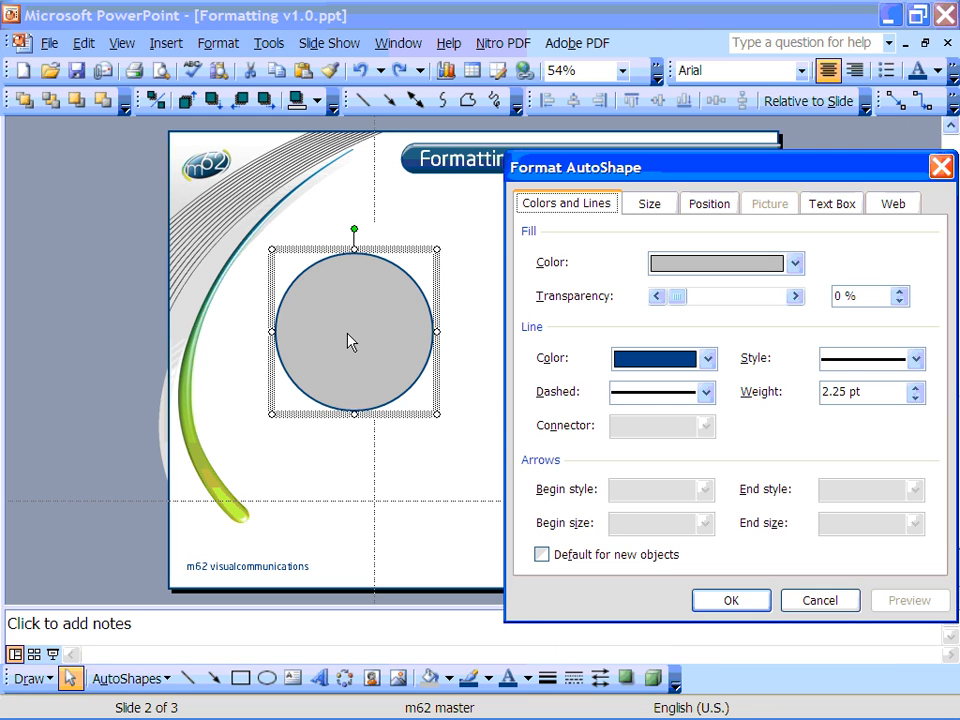
pyautogui.moveTo(670, 168); pyautogui.dragTo(565, 136)
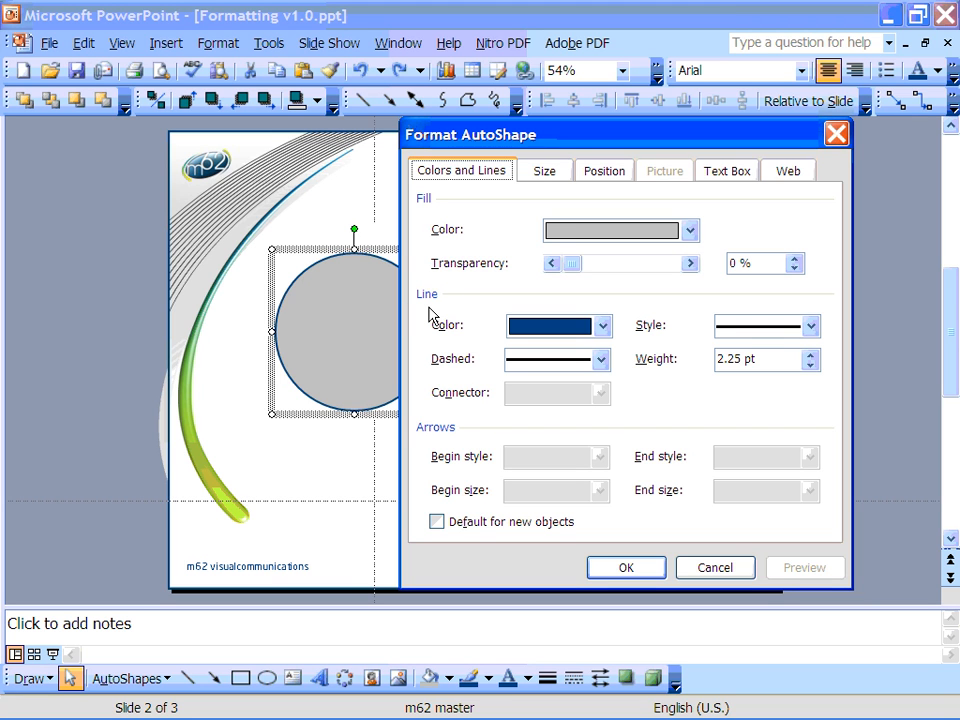
pyautogui.click(690, 231)
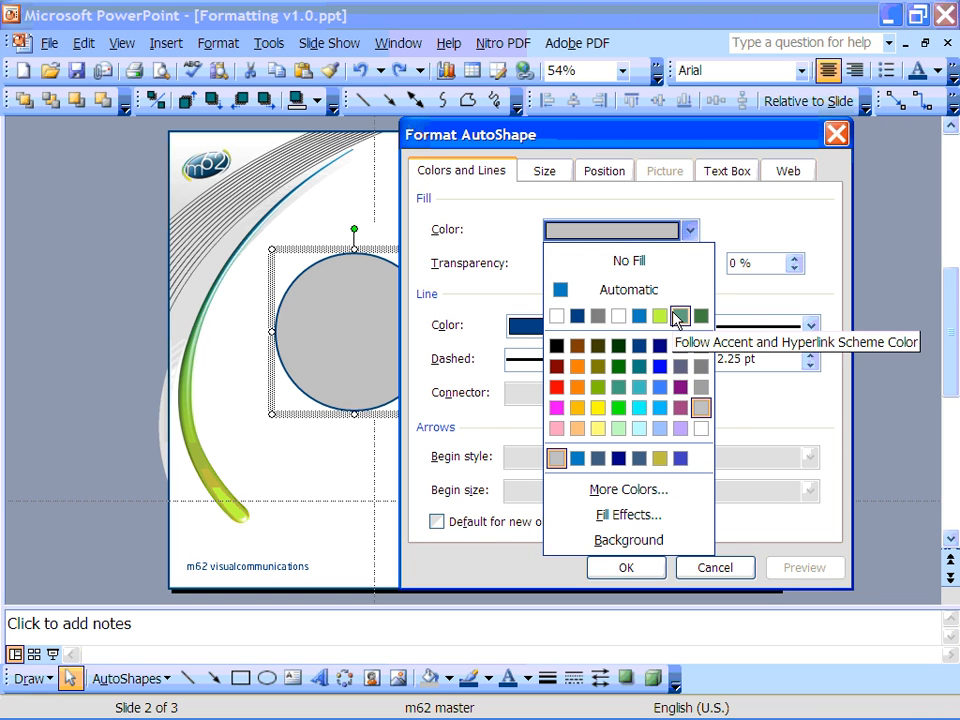
pyautogui.click(628, 489)
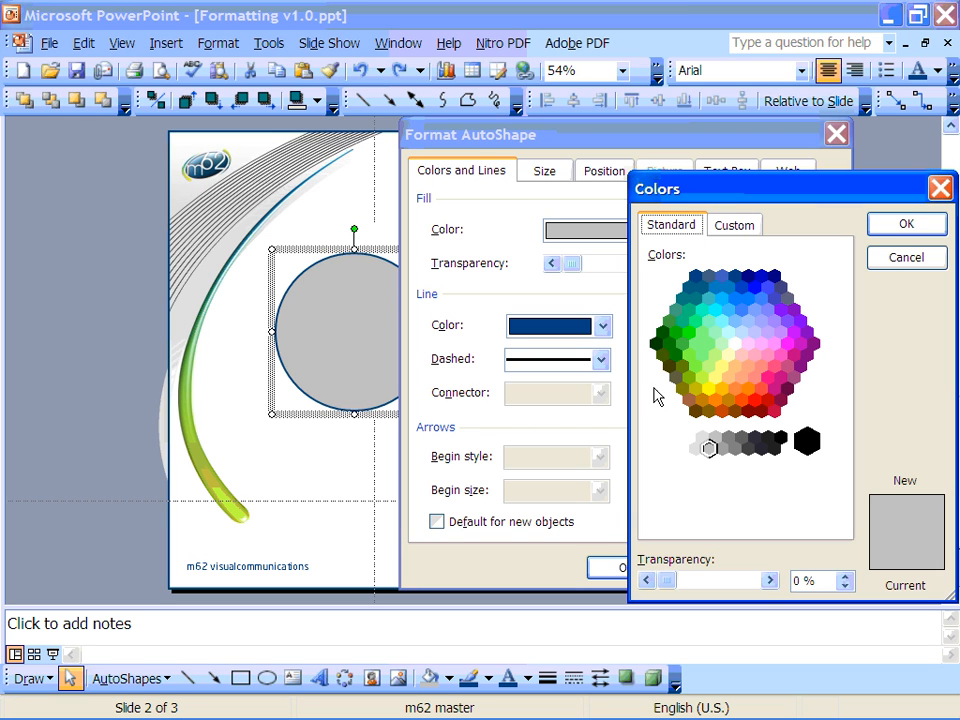
# Mix a custom olive-yellow fill colour with Red 180, Green 220, Blue 50
pyautogui.click(735, 225)
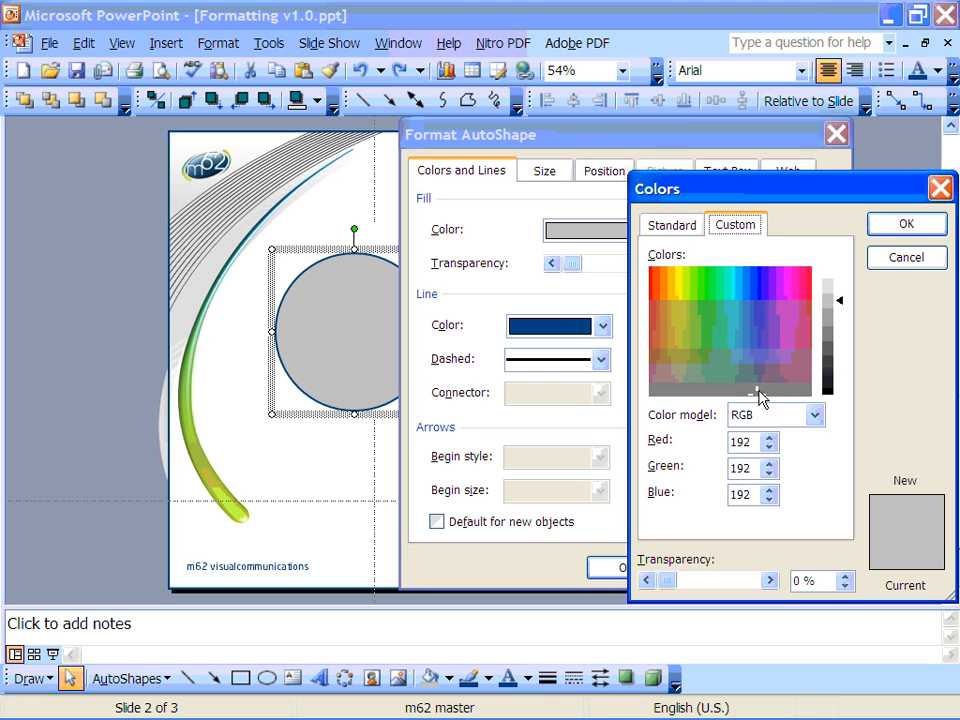
pyautogui.moveTo(761, 393); pyautogui.dragTo(697, 355)
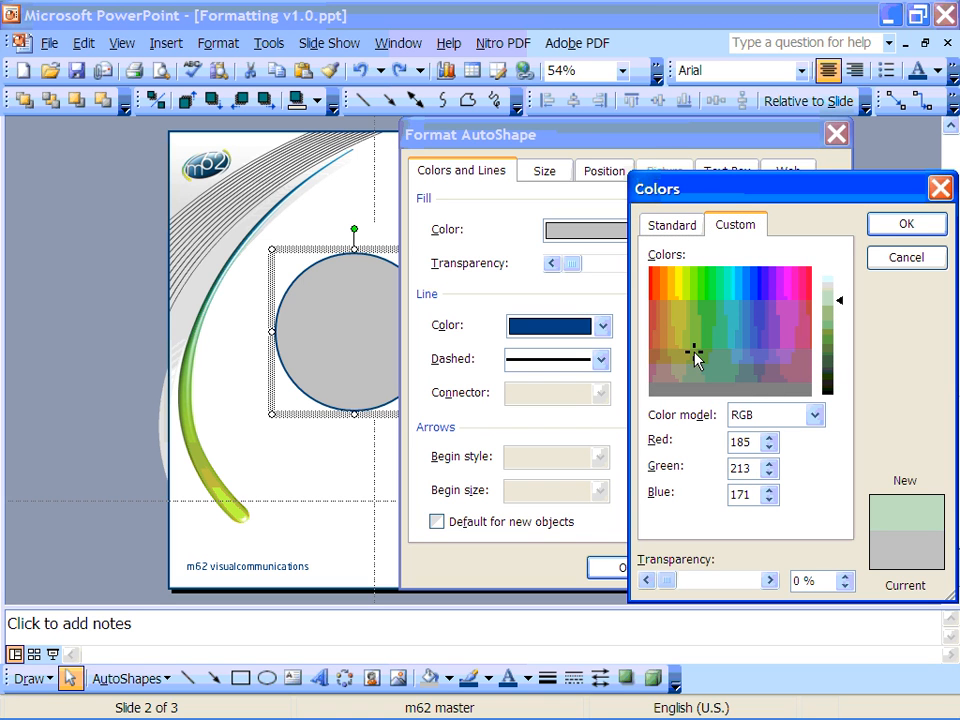
pyautogui.doubleClick(748, 442)
pyautogui.write('180')
pyautogui.press('Tab')
pyautogui.write('22')
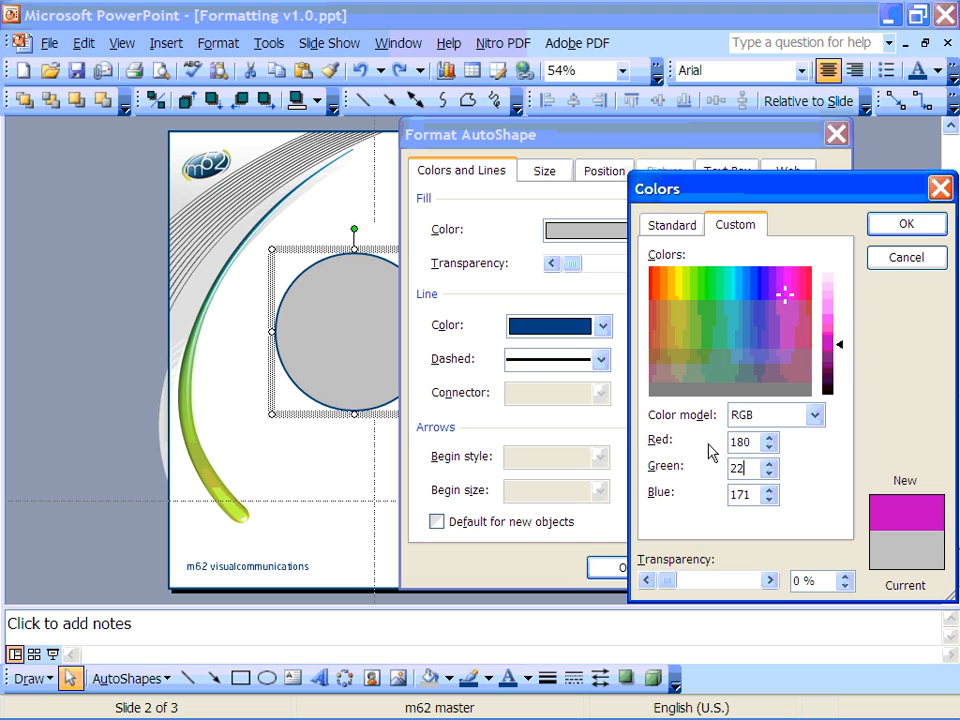
pyautogui.write('0')
pyautogui.press('Tab')
pyautogui.write('50')
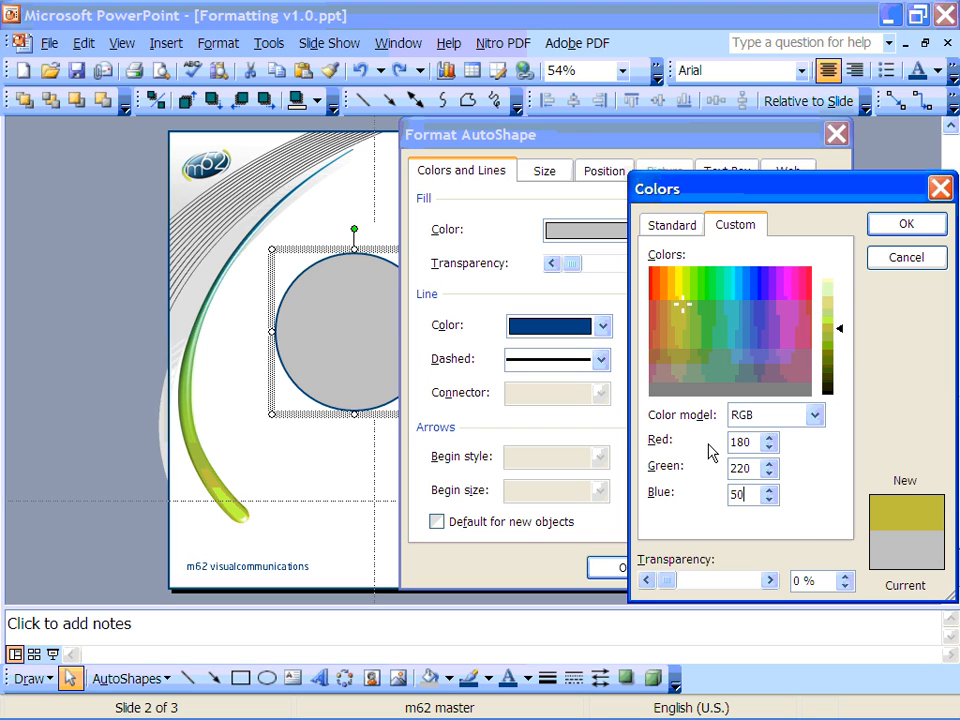
# Accept the olive-yellow fill and make the circle's outline blue
pyautogui.click(906, 226)
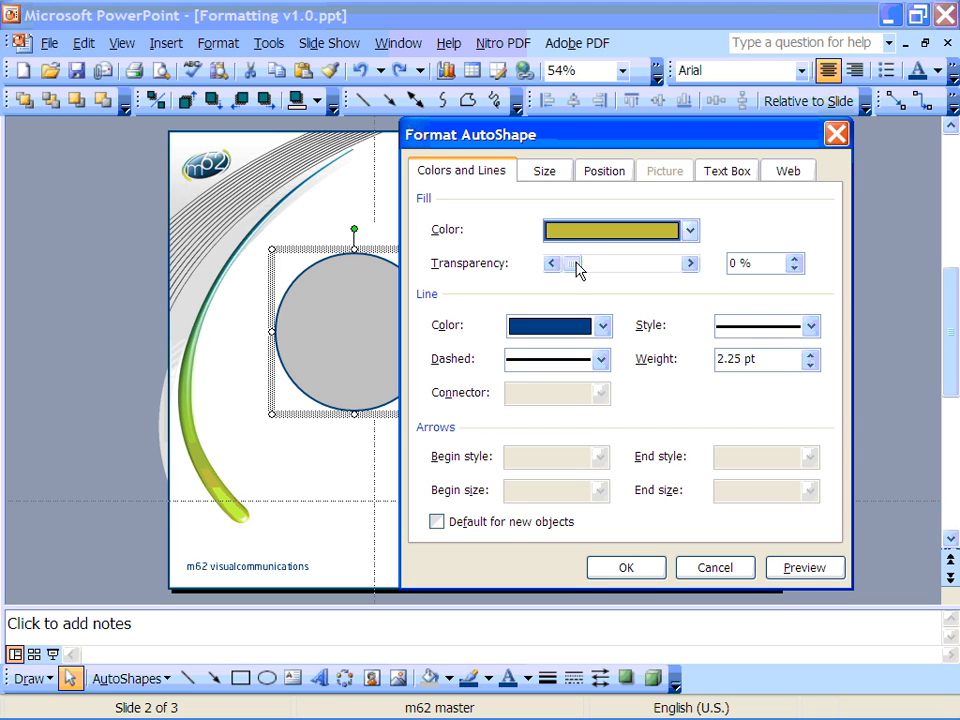
pyautogui.moveTo(575, 264)
pyautogui.mouseDown()
pyautogui.moveTo(640, 264)
pyautogui.moveTo(575, 266)
pyautogui.mouseUp()
pyautogui.click(603, 327)
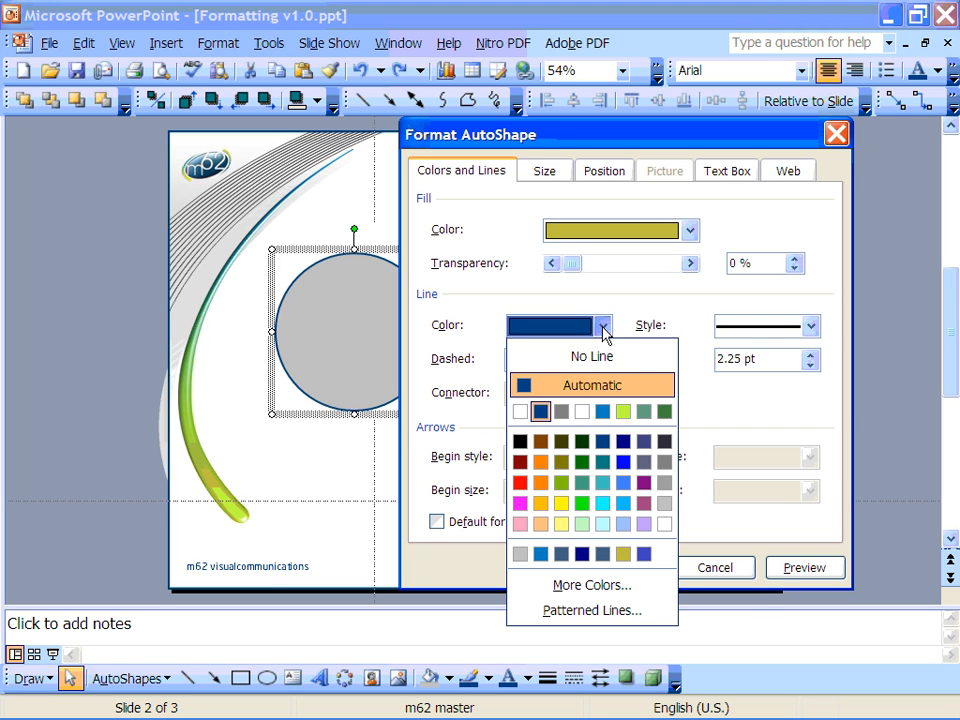
pyautogui.click(645, 556)
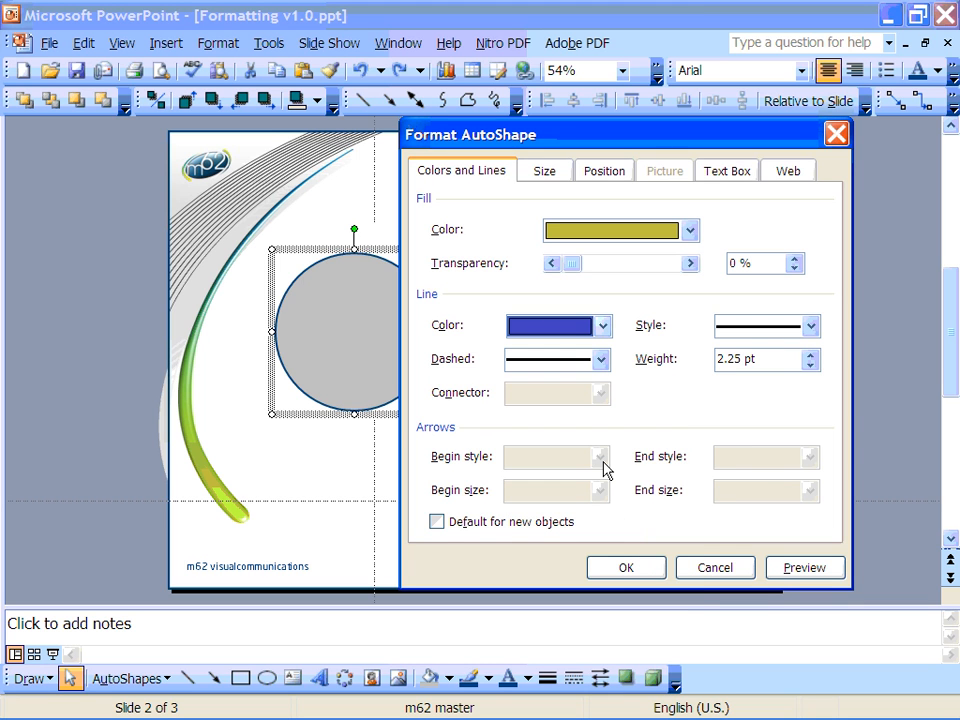
# Make the outline a square-dotted single line and set its weight to 5 pt
pyautogui.click(601, 359)
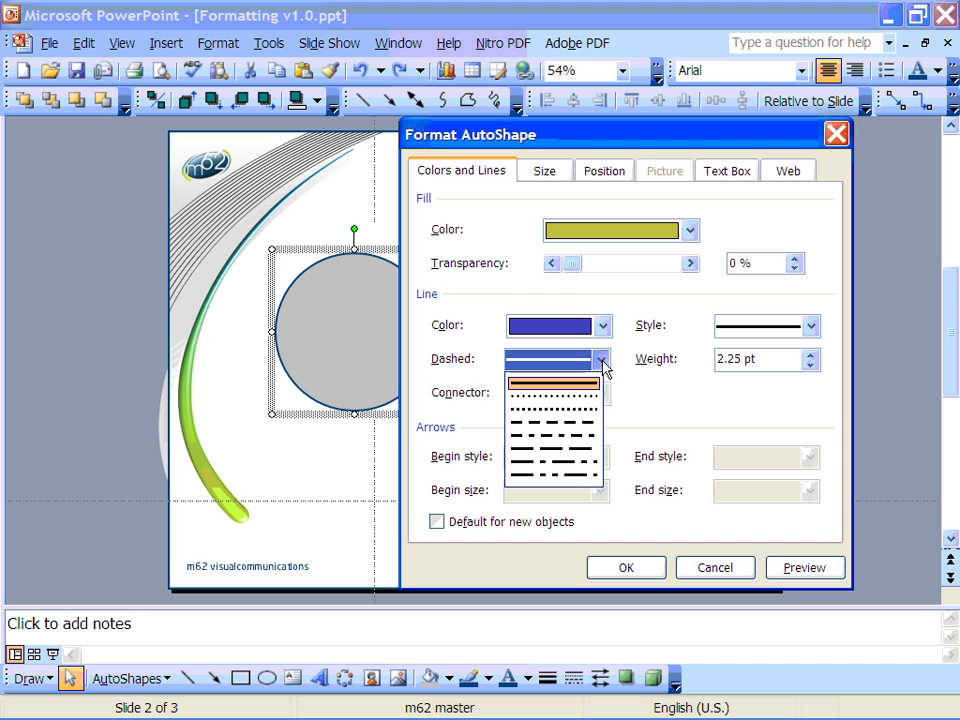
pyautogui.click(555, 411)
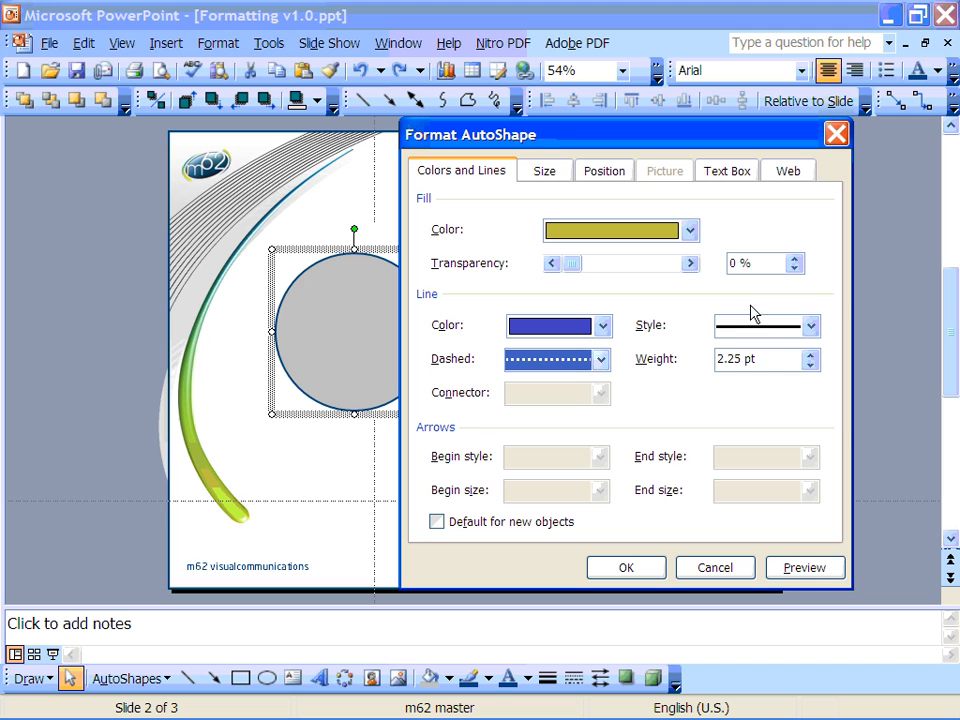
pyautogui.click(812, 326)
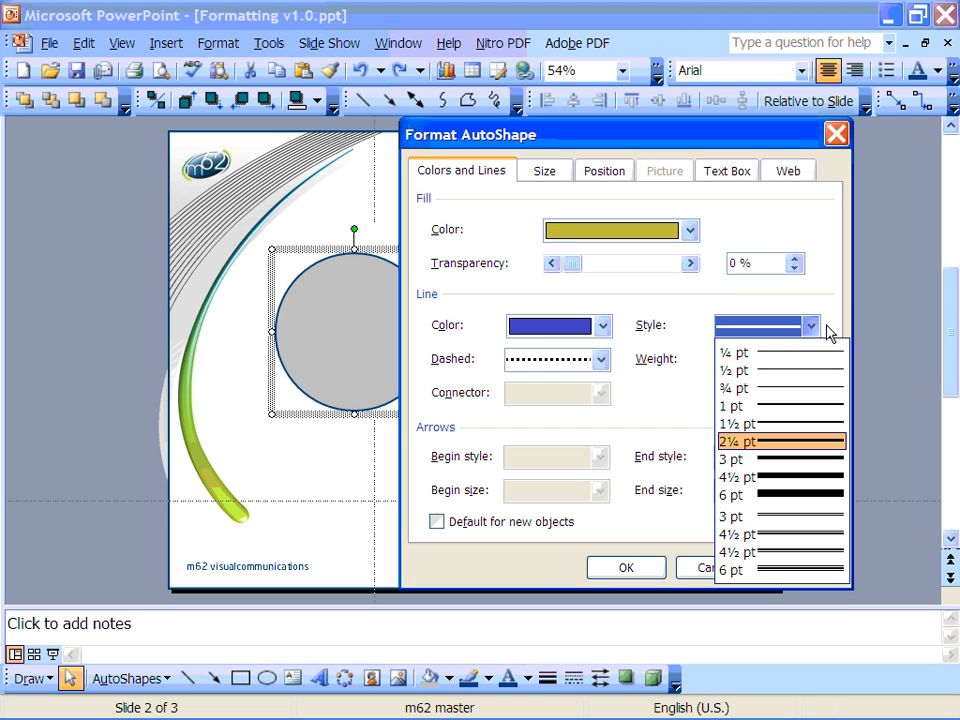
pyautogui.click(812, 326)
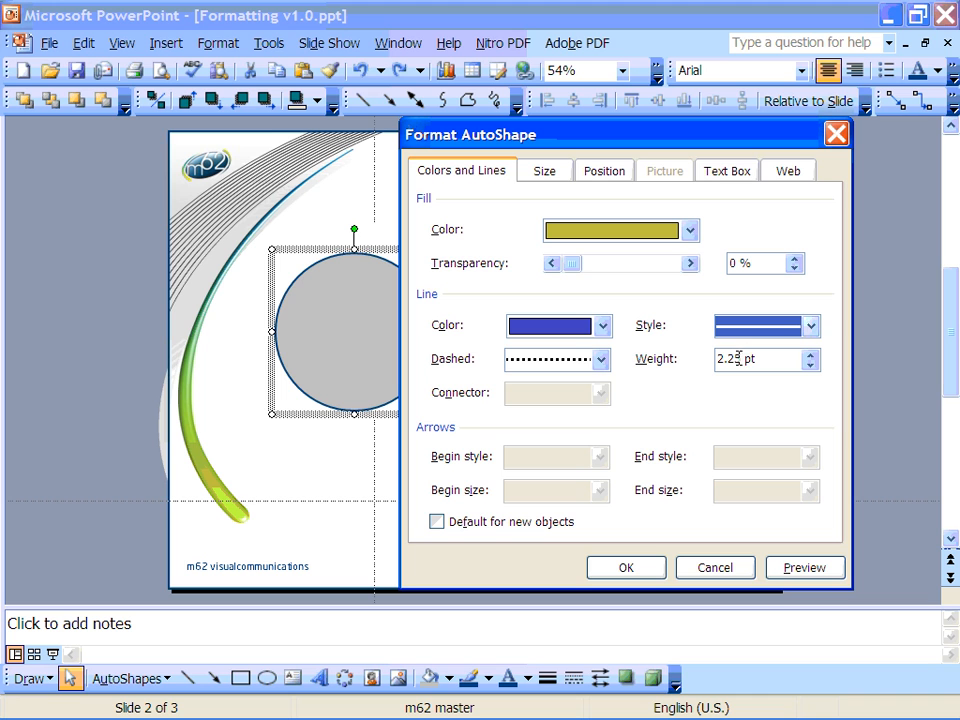
pyautogui.moveTo(746, 359); pyautogui.dragTo(716, 359)
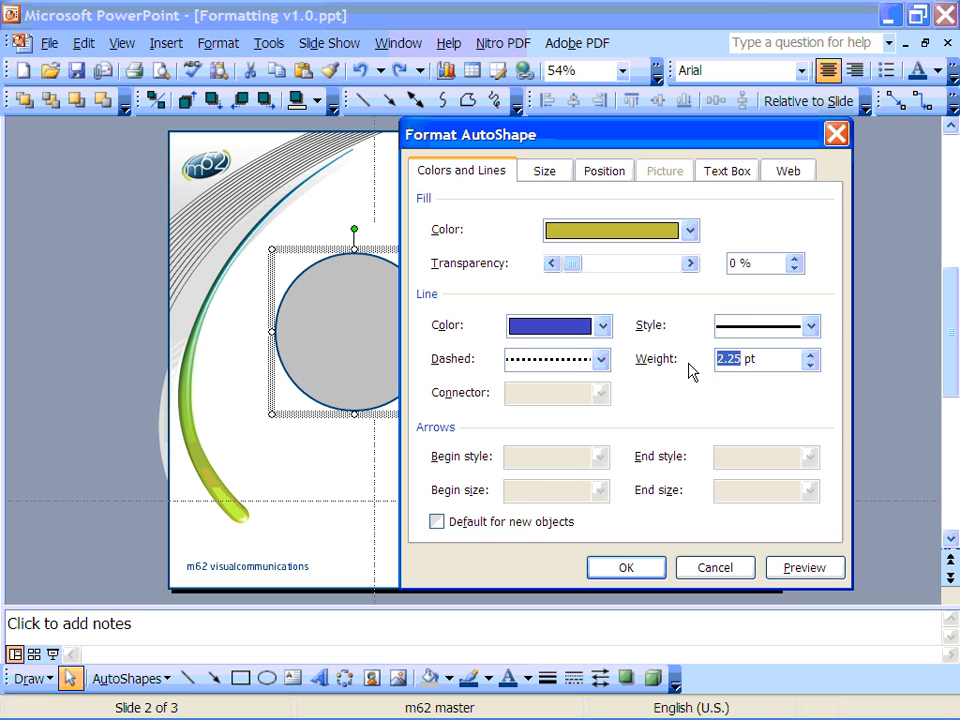
pyautogui.write('5')
# Apply the new fill and outline, then try a drop shadow and undo it
pyautogui.click(626, 568)
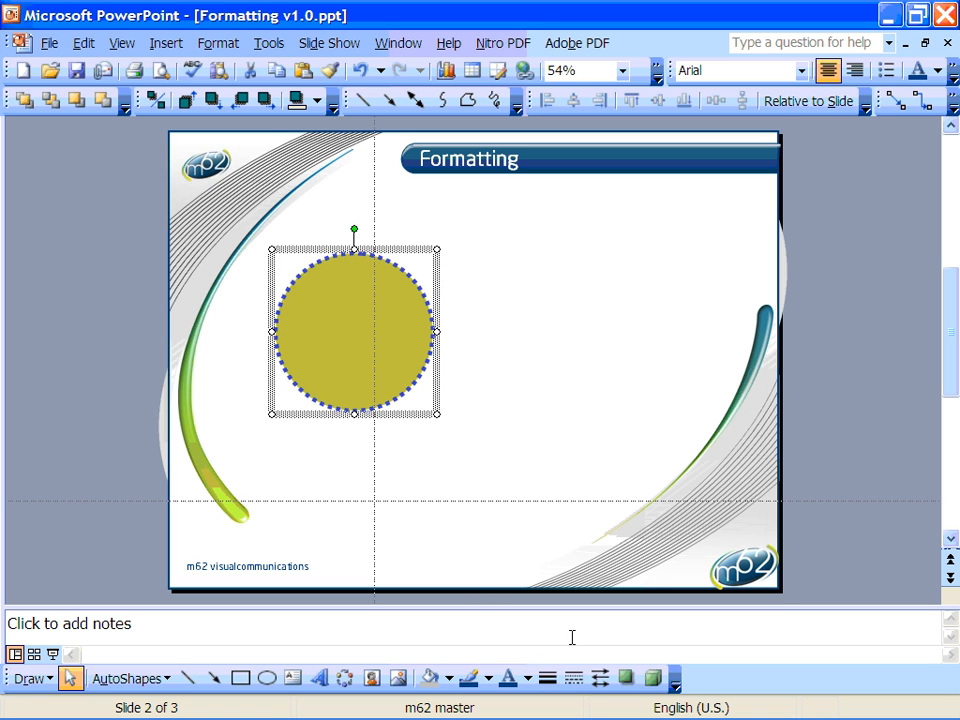
pyautogui.click(628, 681)
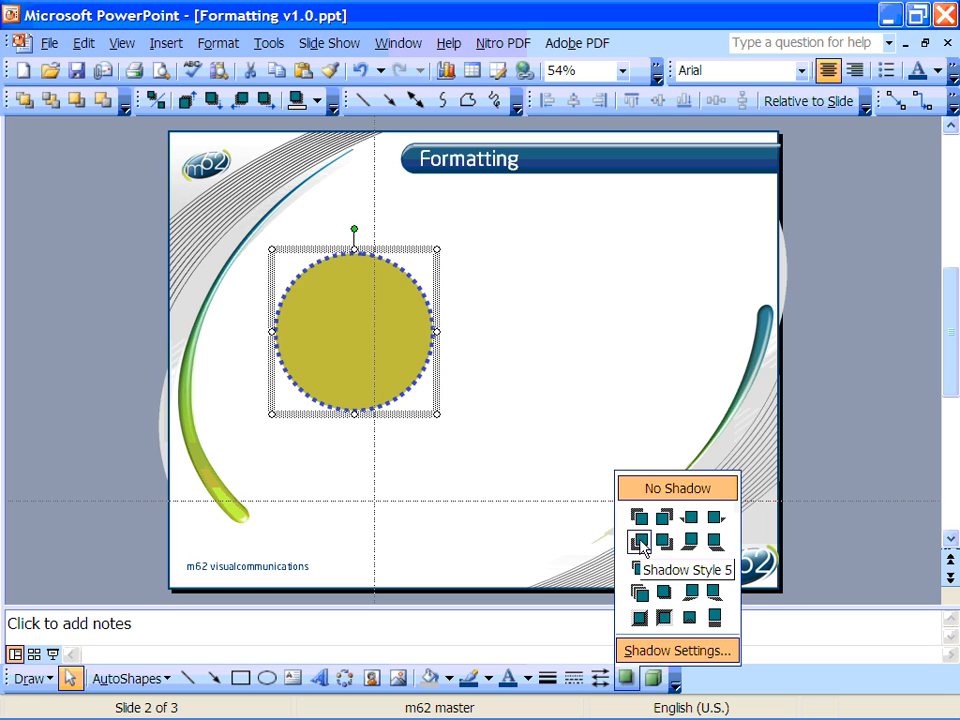
pyautogui.click(664, 568)
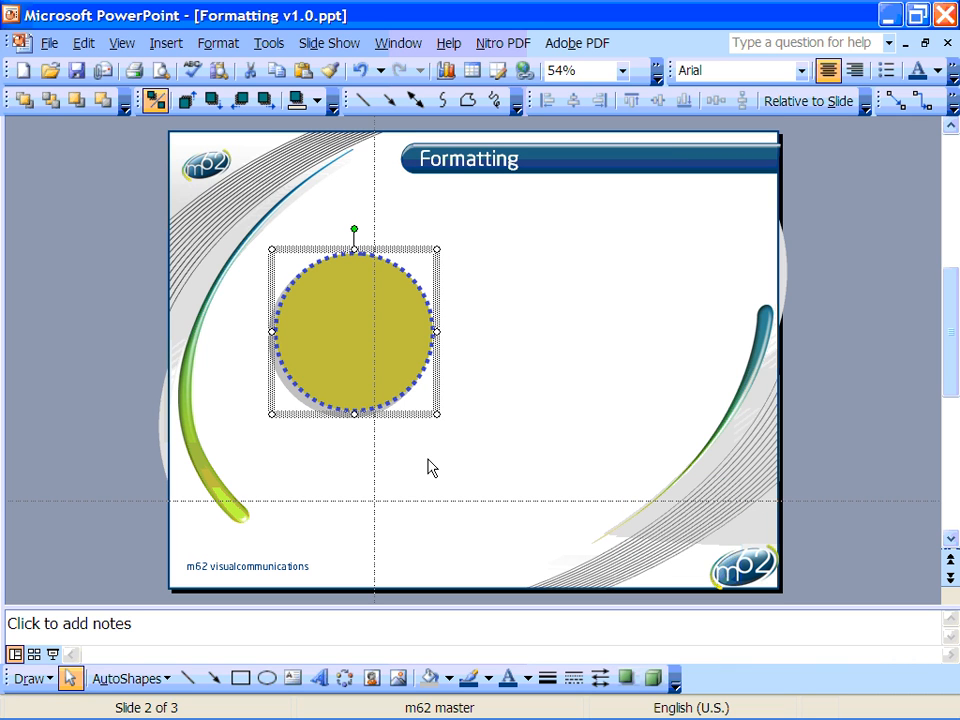
pyautogui.hotkey('ctrl', 'z')
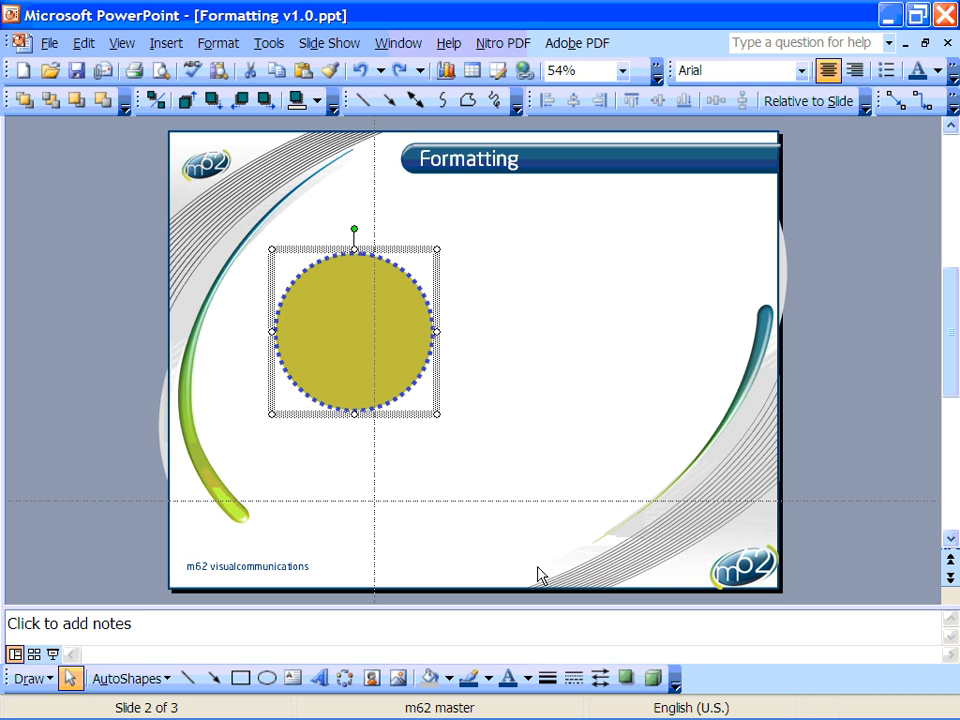
# Try a 3-D effect on the circle and remove it again
pyautogui.click(655, 681)
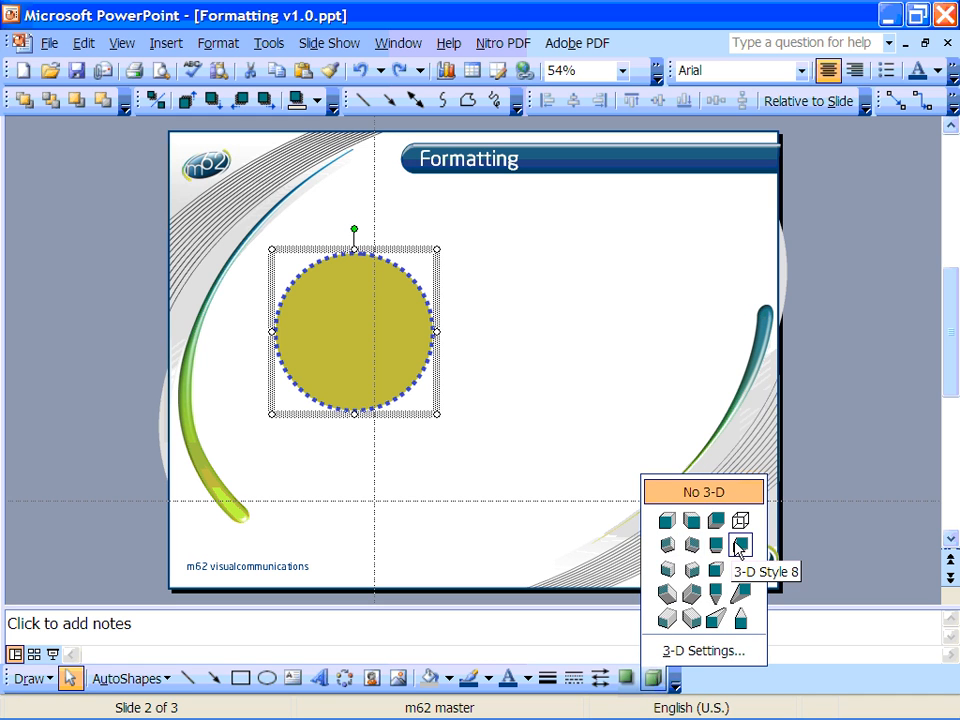
pyautogui.click(716, 545)
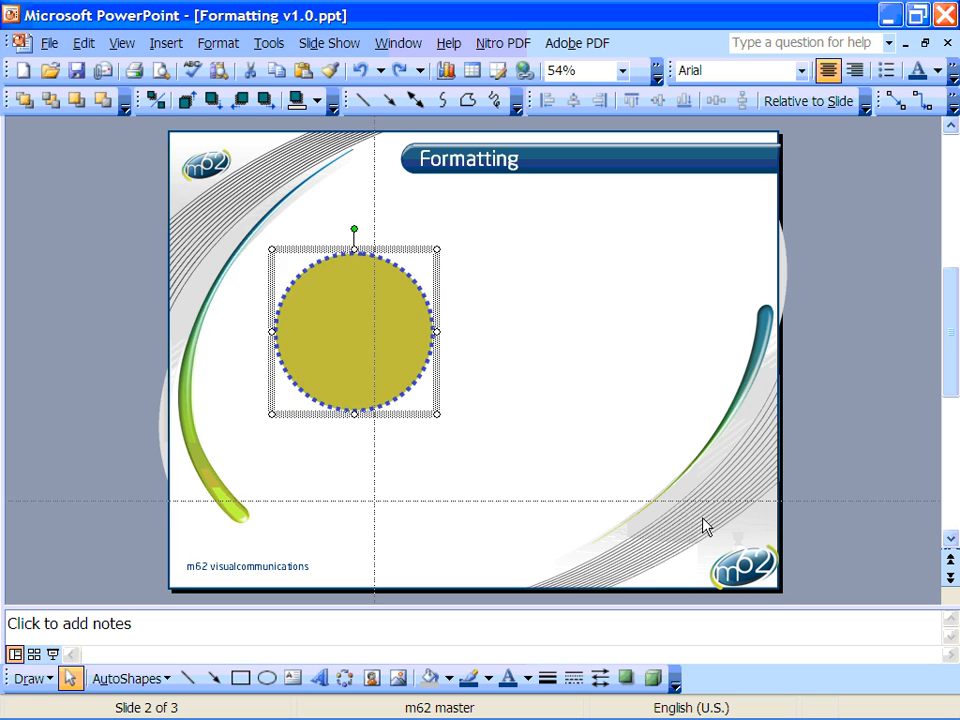
pyautogui.press('Delete')
# On the next slide draw a rectangle in the upper right and an oval below it
pyautogui.hotkey('ctrl', 'z')
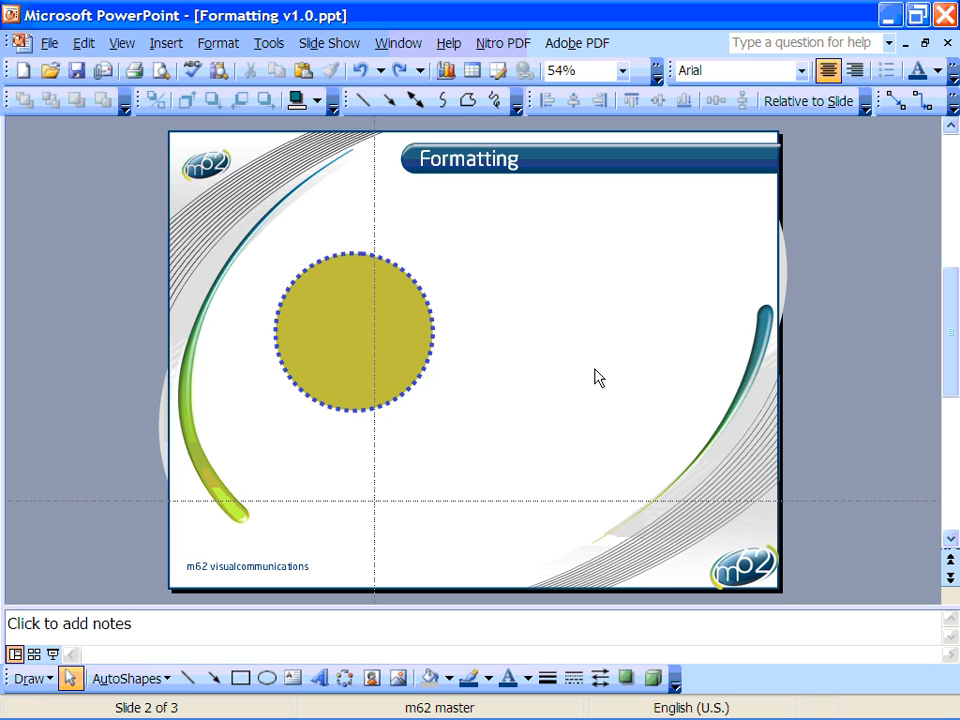
pyautogui.press('pagedown')
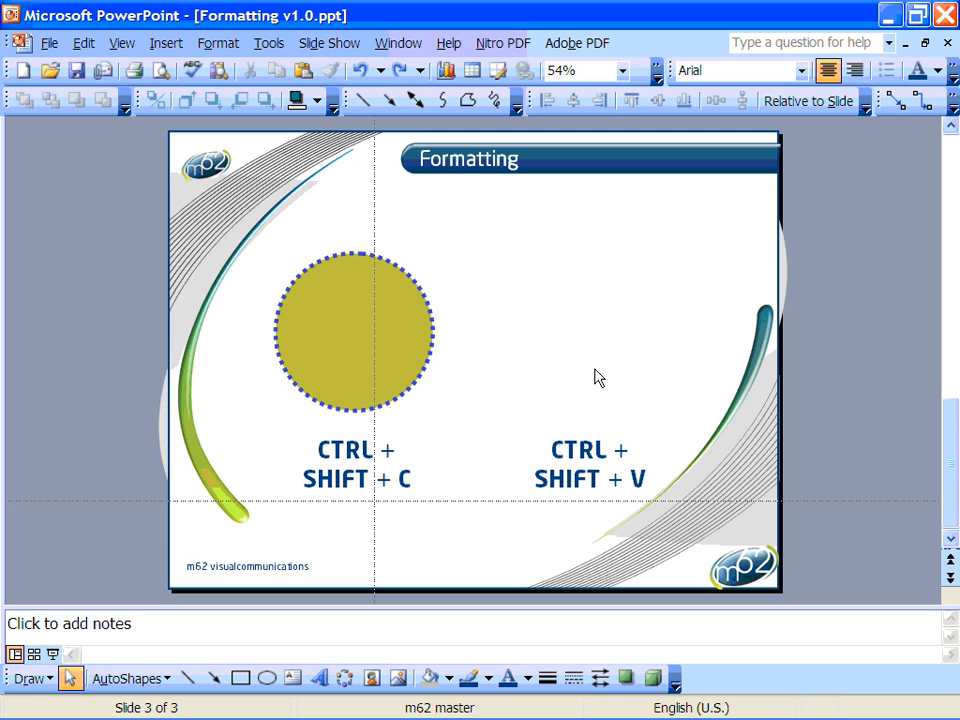
pyautogui.click(240, 679)
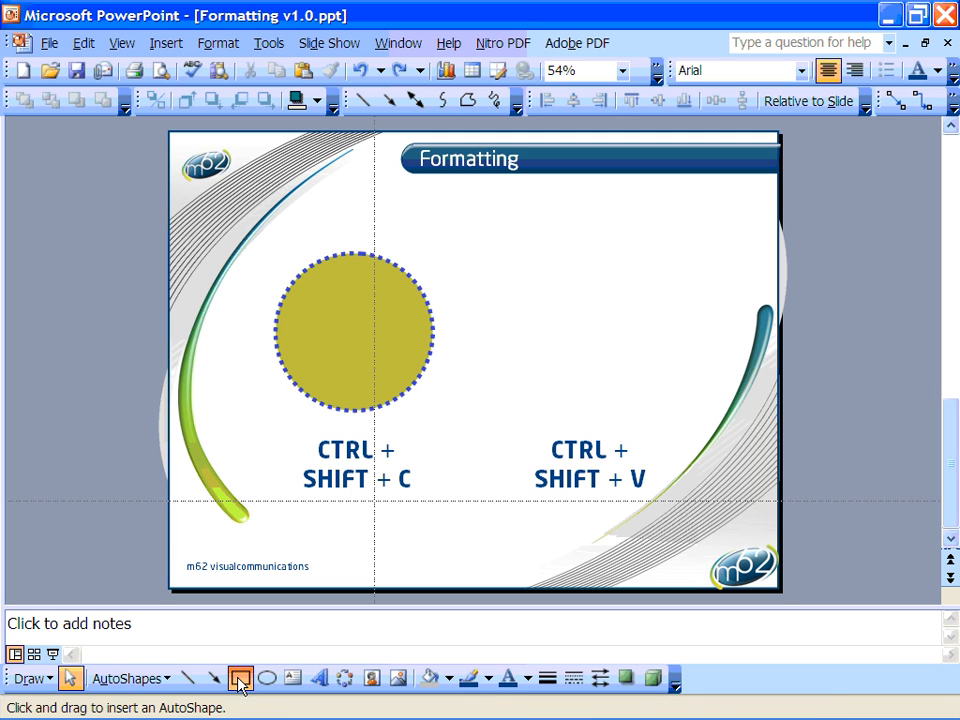
pyautogui.moveTo(499, 228); pyautogui.dragTo(649, 281)
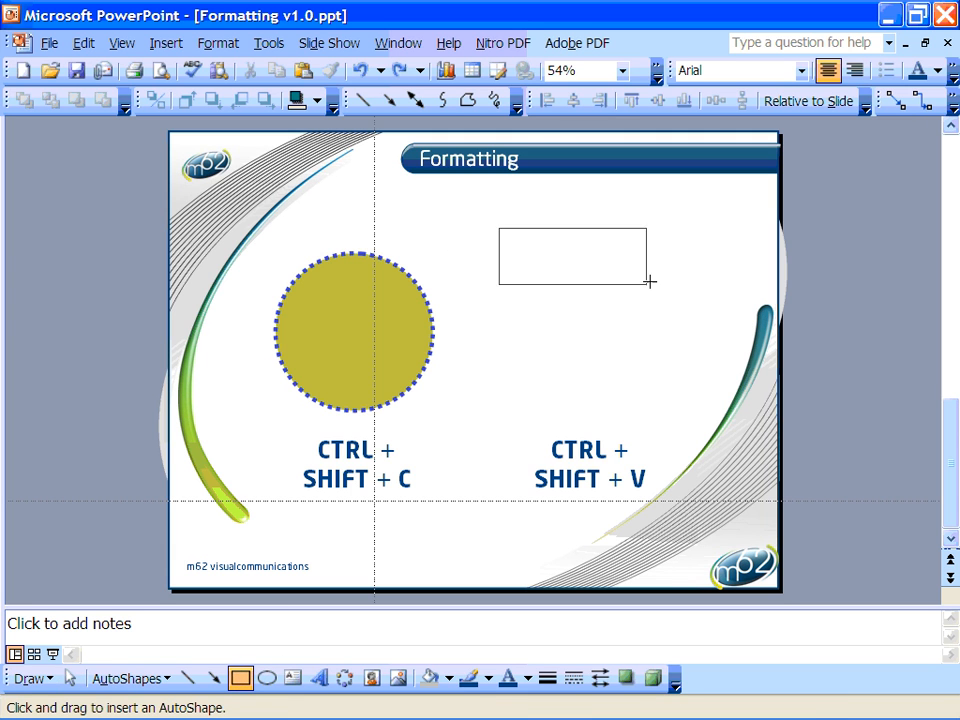
pyautogui.click(267, 679)
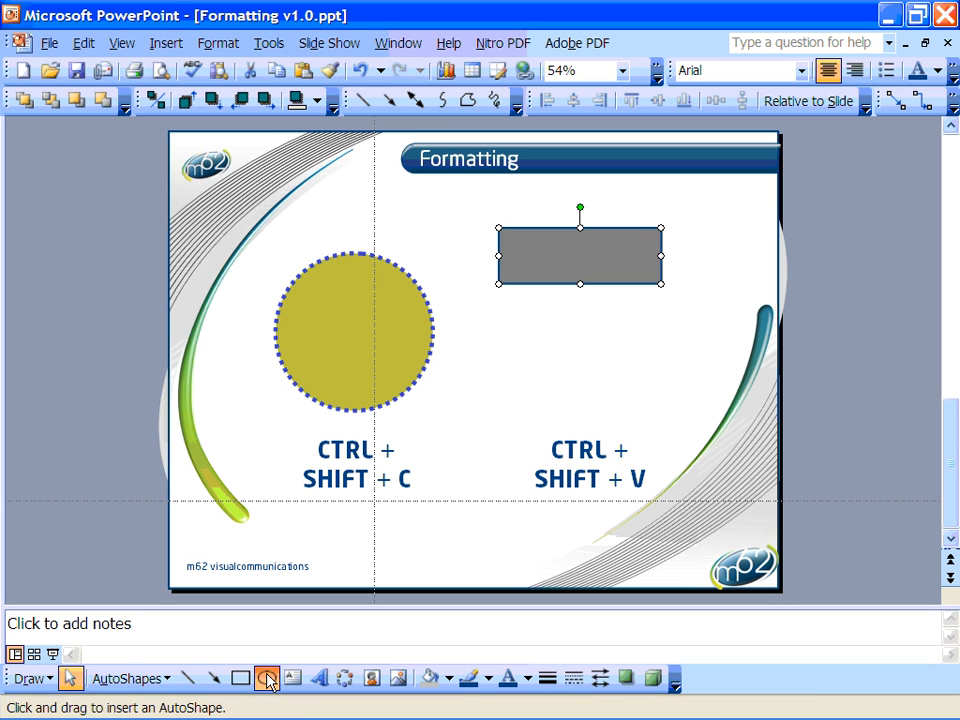
pyautogui.moveTo(514, 325); pyautogui.dragTo(656, 424)
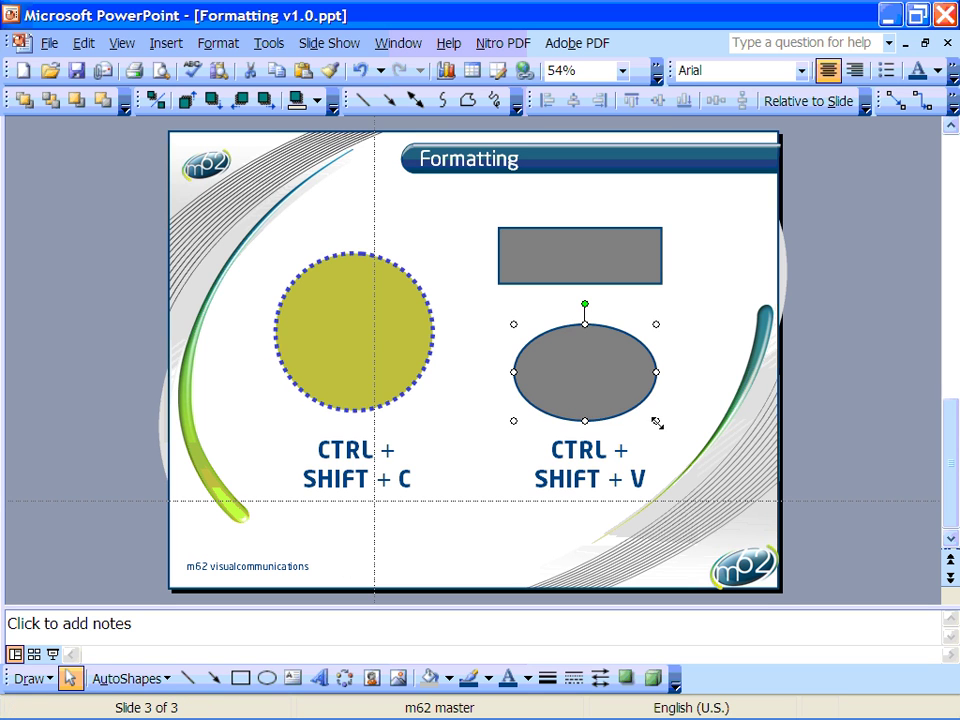
# Copy the circle's formatting and paste it onto the rectangle and the oval (Ctrl+Shift+V)
pyautogui.click(315, 340)
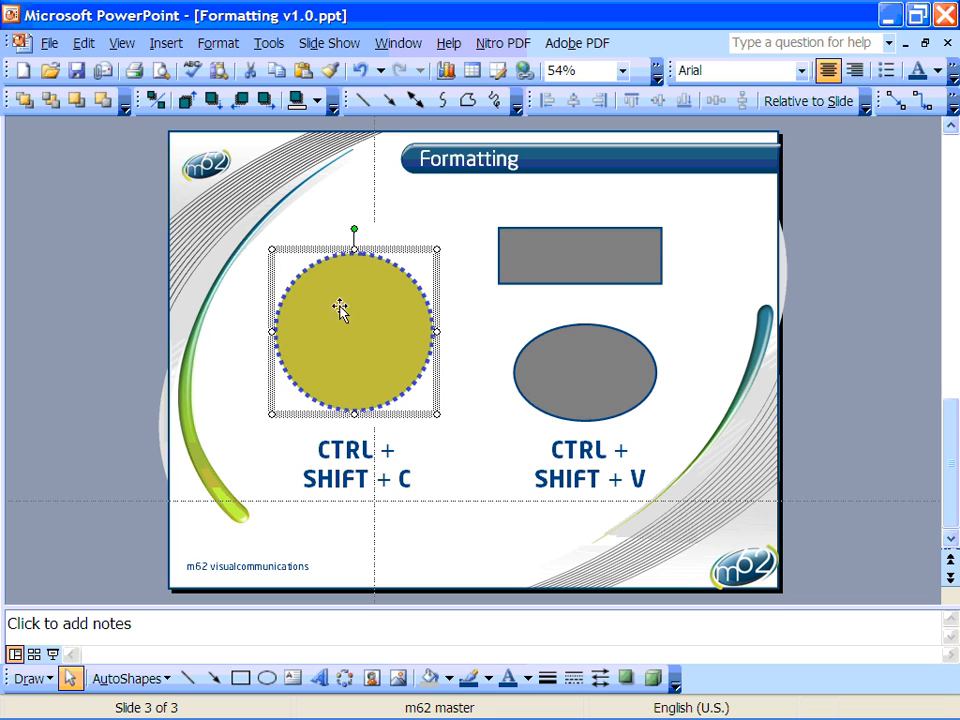
pyautogui.click(622, 273)
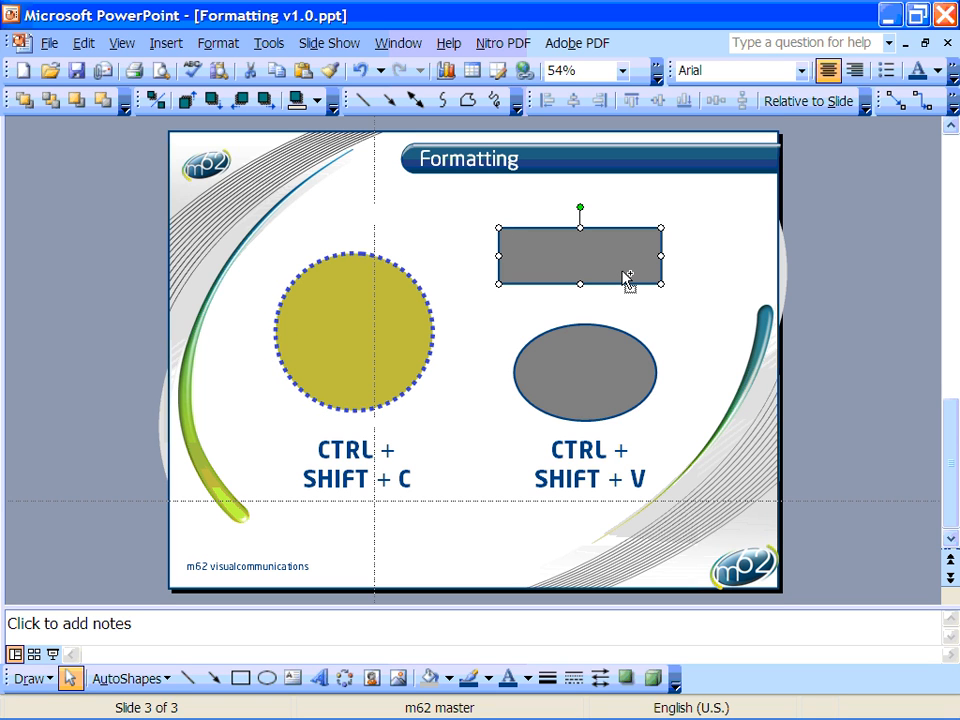
pyautogui.hotkey('ctrl', 'shift', 'v')
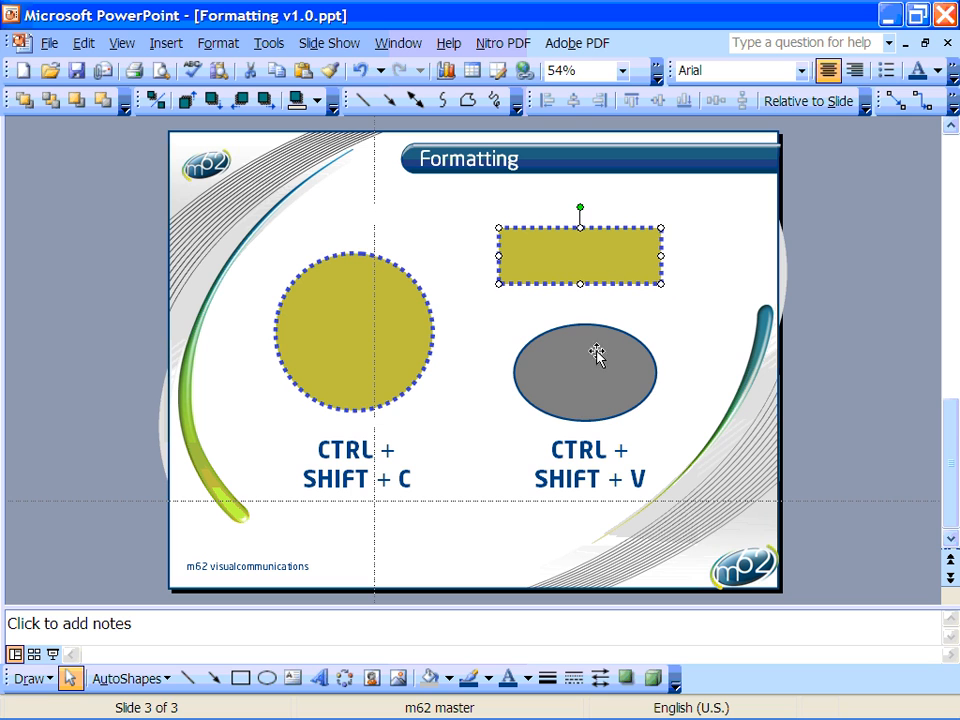
pyautogui.click(591, 363)
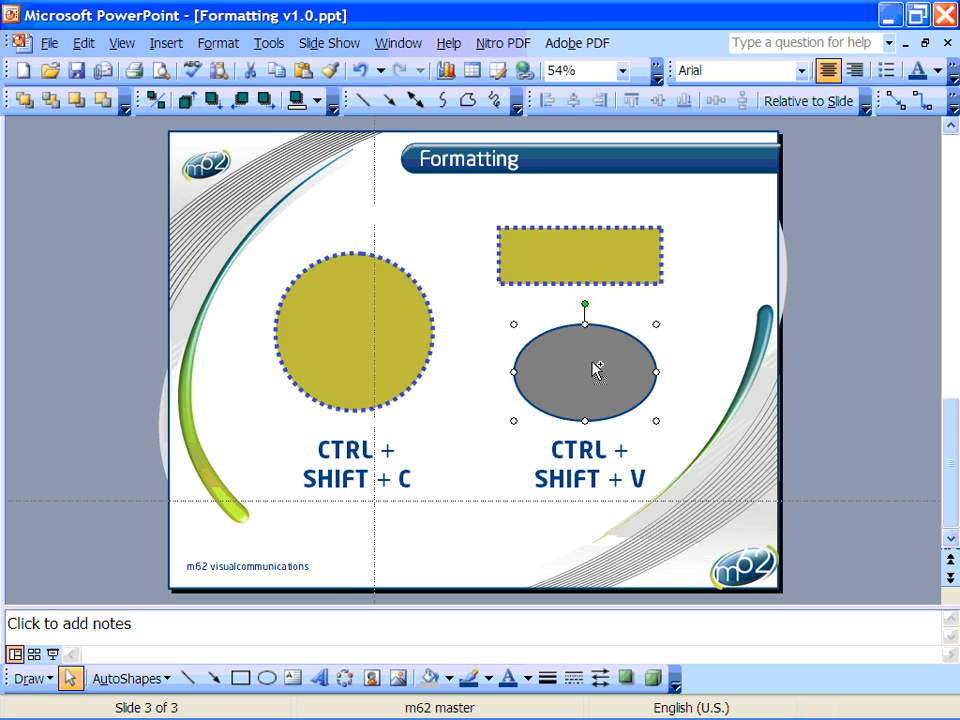
pyautogui.hotkey('ctrl', 'shift', 'v')
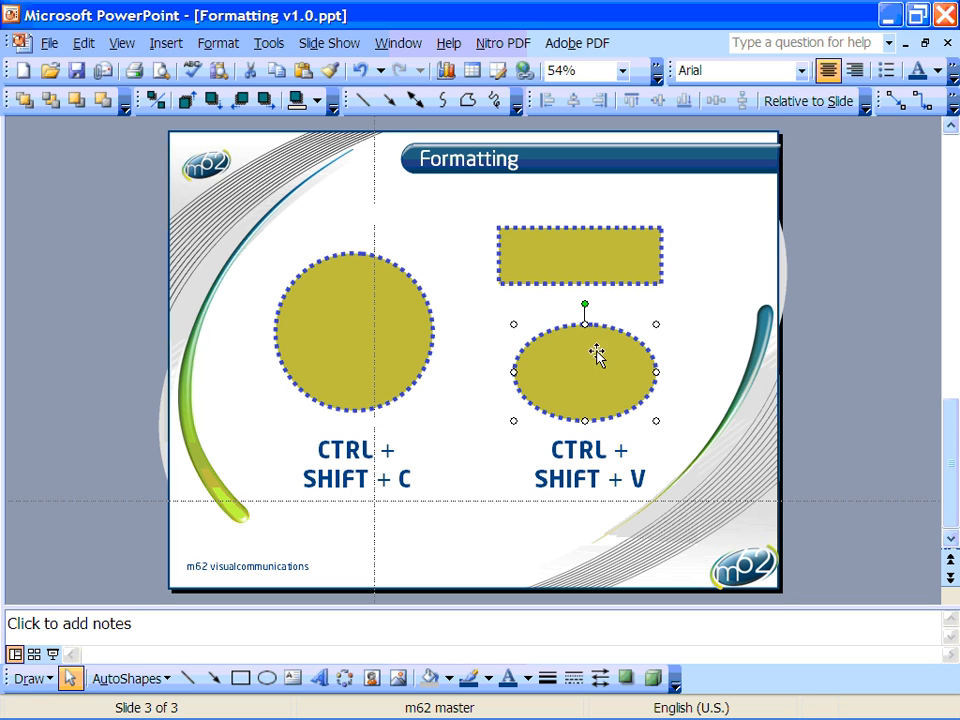